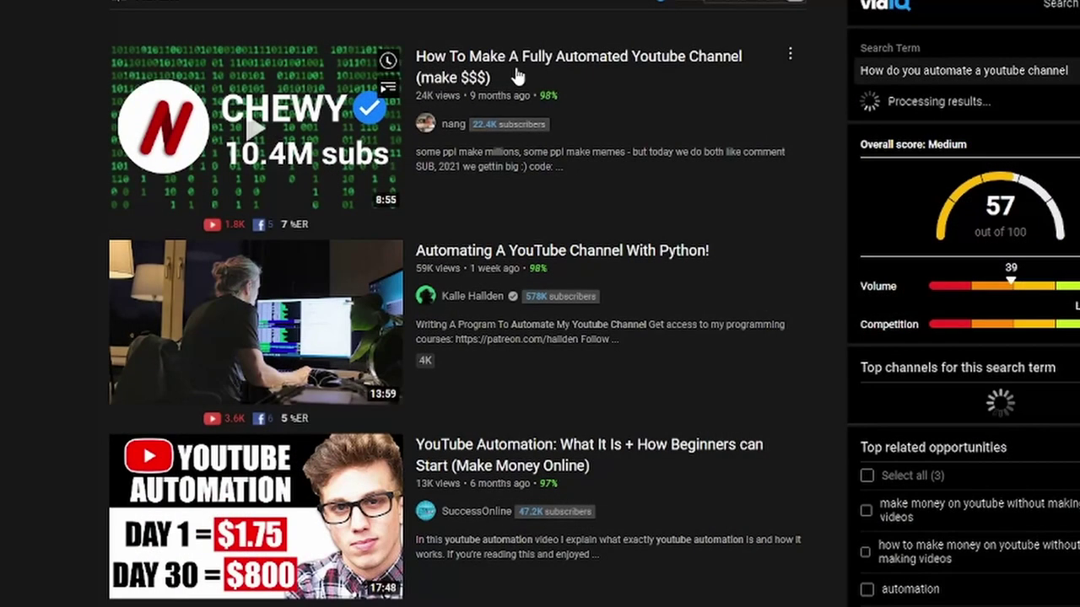
# Scroll down the Power Automate console to bring the shared 1#DownloadNews flow into view
pyautogui.scroll(-3, 517, 75)
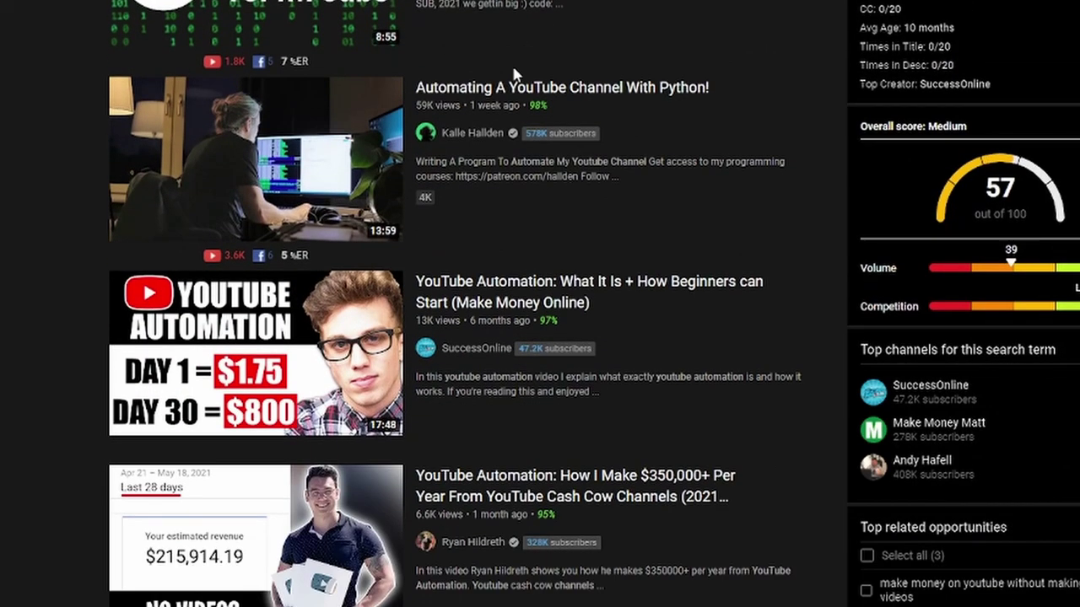
pyautogui.scroll(-4, 517, 76)
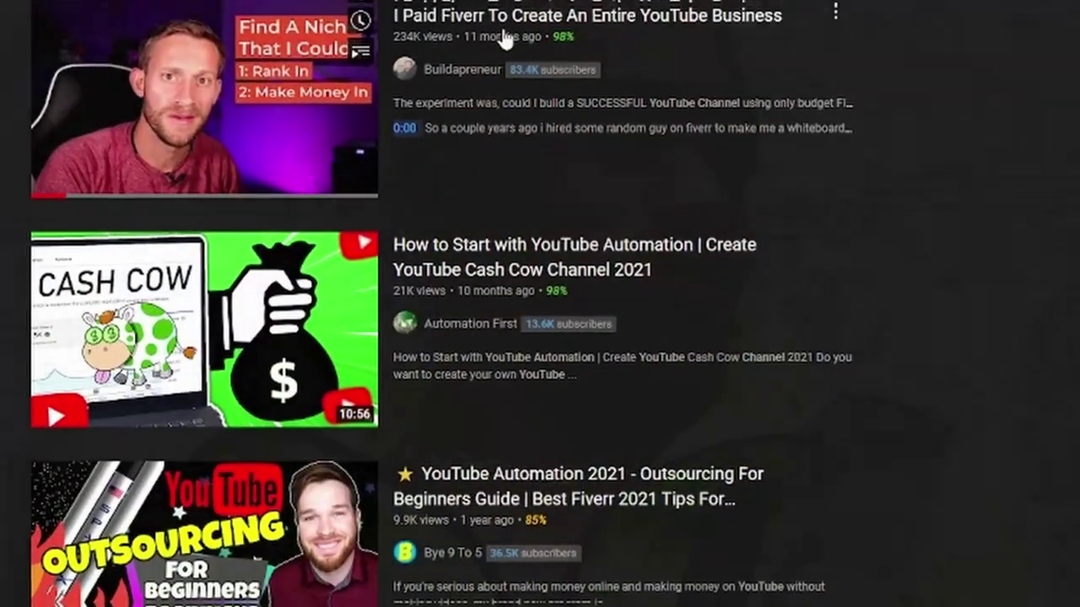
pyautogui.scroll(-3, 505, 38)
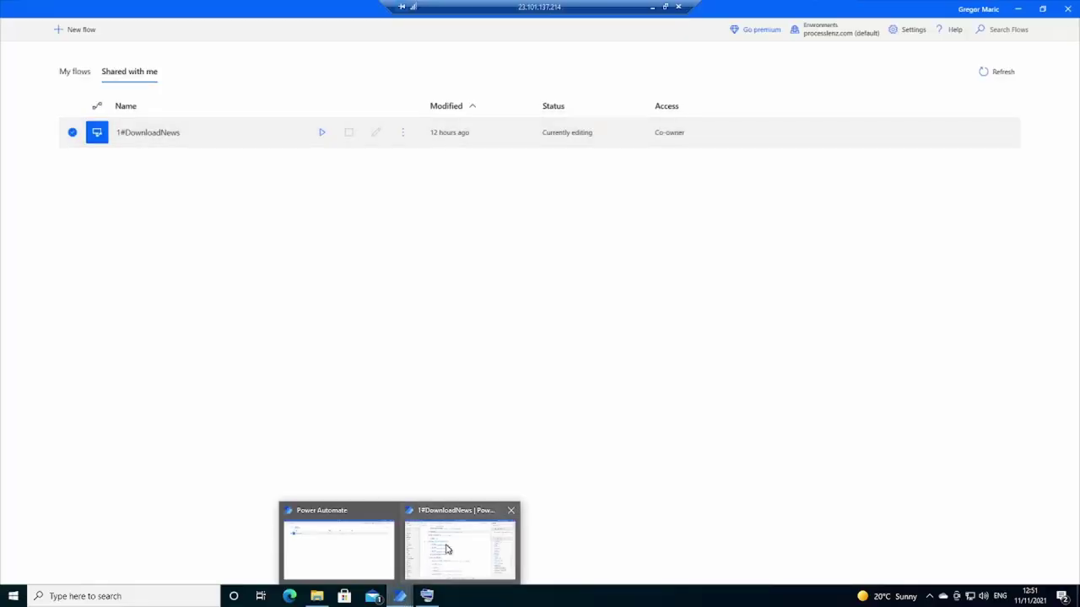
# Run the 1#DownloadNews flow from its Main subflow in the flow designer
pyautogui.click(447, 549)
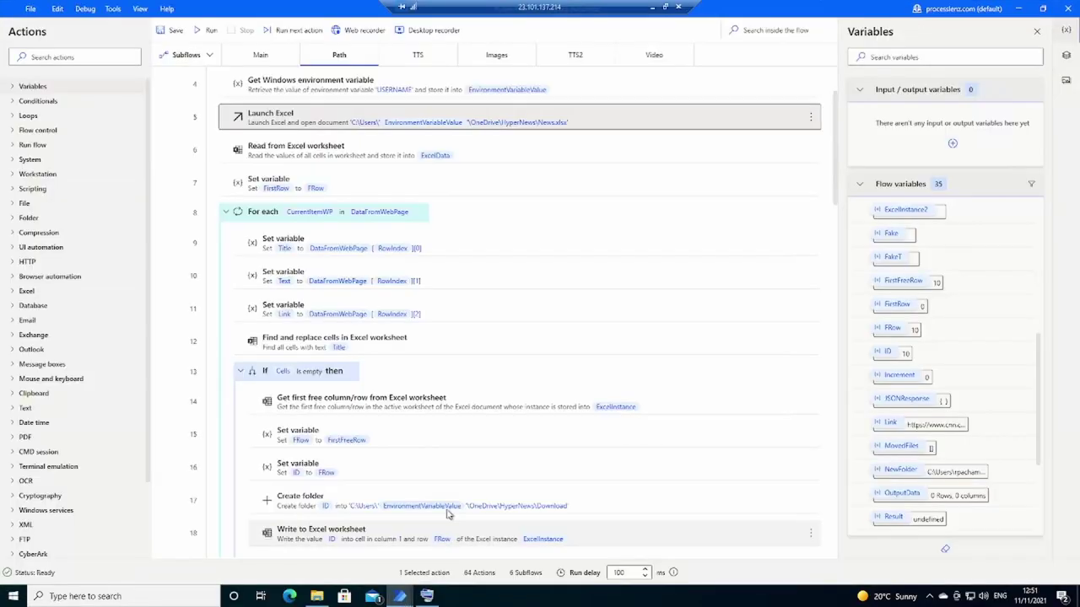
pyautogui.click(260, 54)
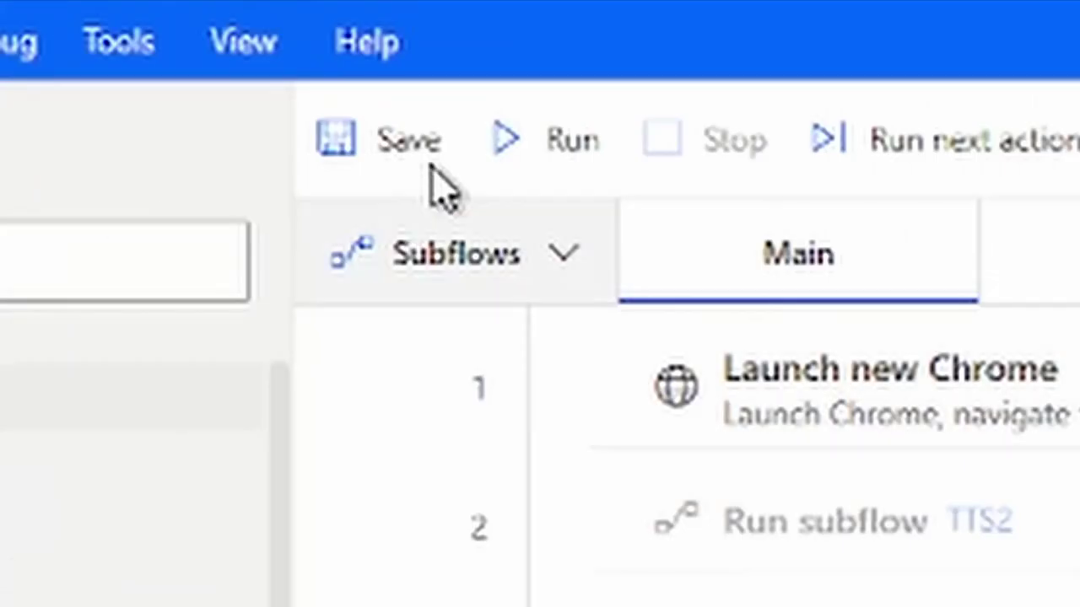
pyautogui.click(523, 139)
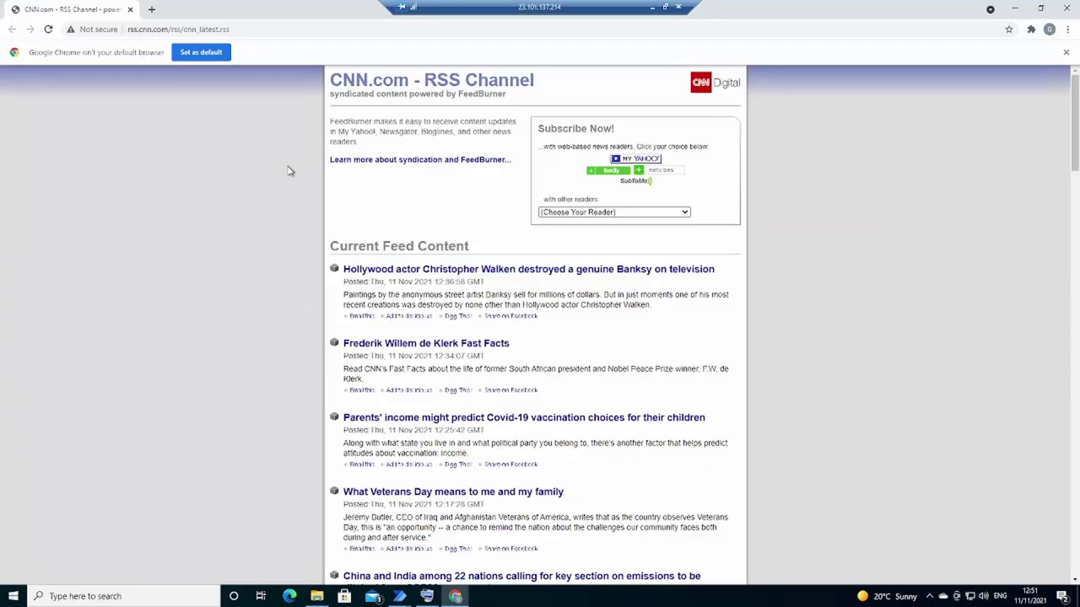
# Scroll down the CNN latest-news RSS feed page
pyautogui.scroll(-20, 288, 171)
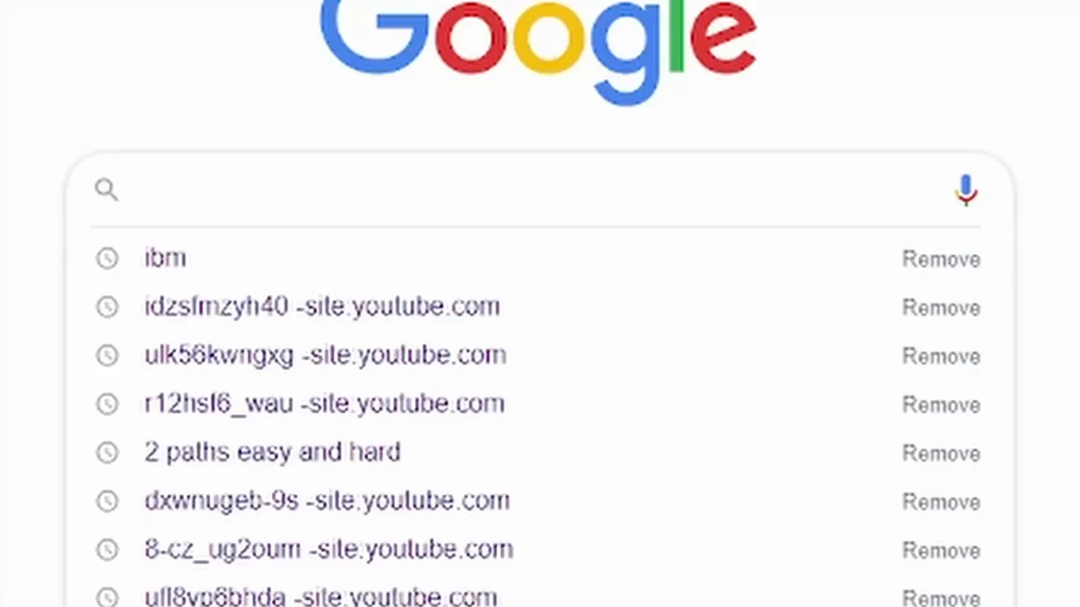
# Search Google for 'check for fake news' and open the fact-checking result
pyautogui.write('chec')
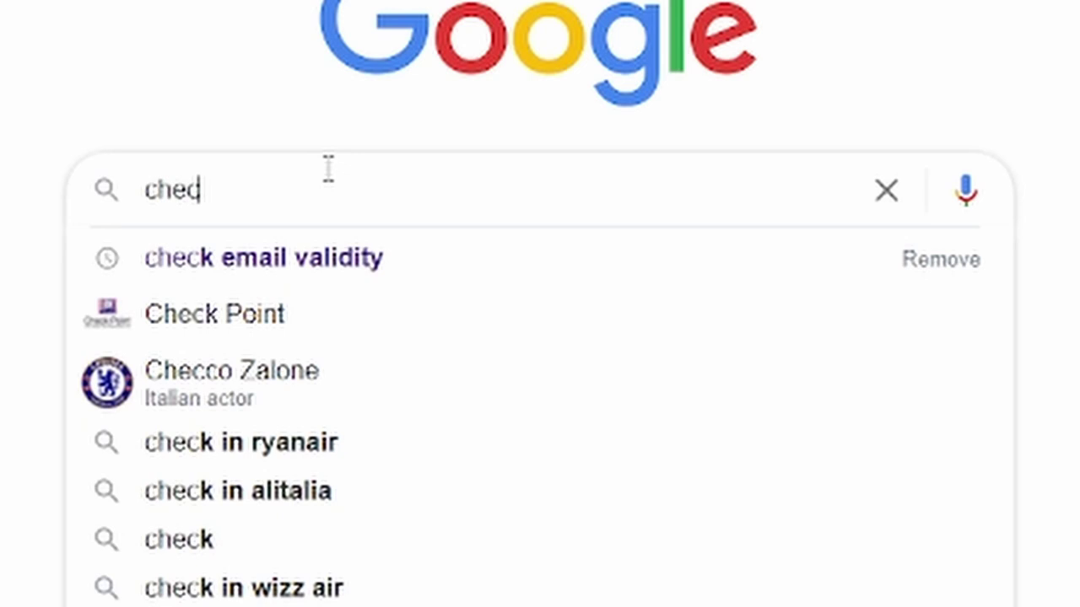
pyautogui.write('k for fake news')
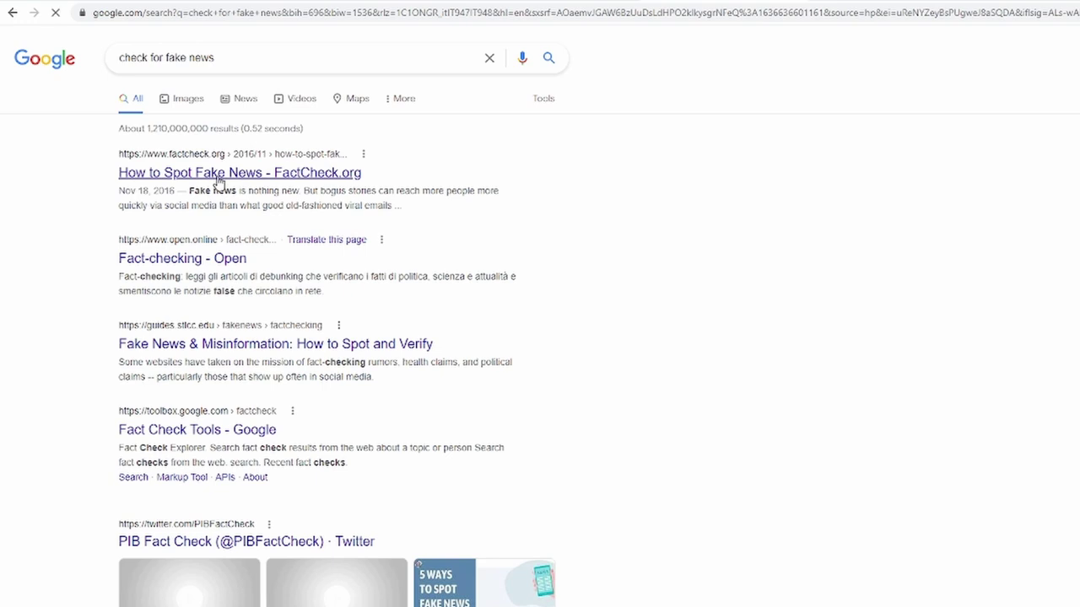
pyautogui.click(12, 13)
pyautogui.click(213, 268)
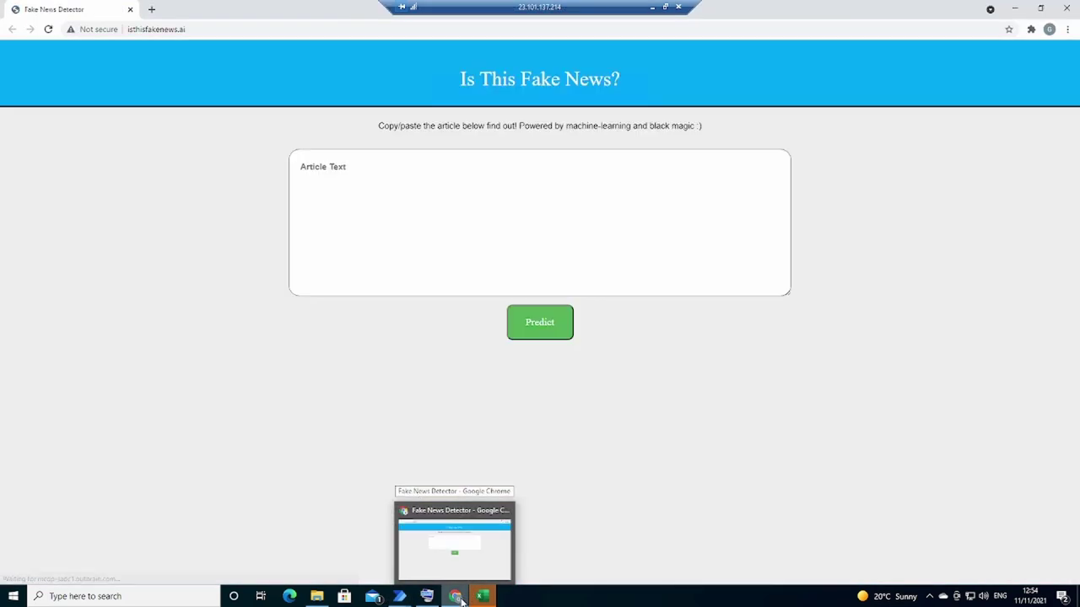
# Get a 'Fake news!' prediction for the pasted CNN article, then search Azure for 'sentiment'
pyautogui.write("Meghan, Duchess of Sussex, apologizes for misleading UK court Meghan, Duchess of Sussex, has apologized for misleading a UK court about whether she and Prince Harry had provided information to the authors of an unauthorized biography about the couple, reports the UK's PA Media press agency.")
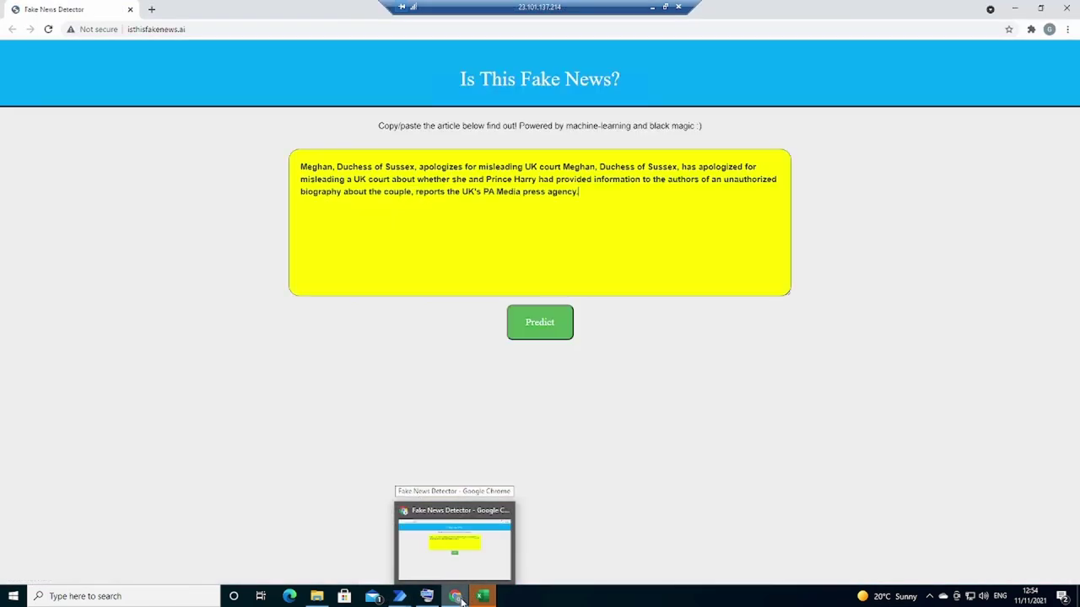
pyautogui.press('Tab')
pyautogui.press('Return')
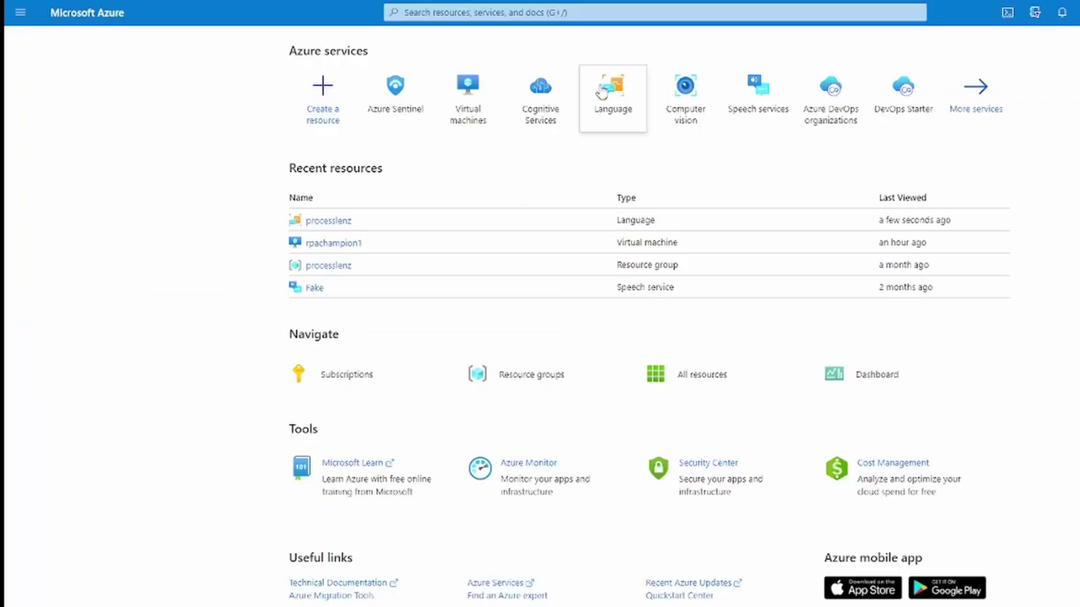
pyautogui.click(440, 12)
pyautogui.write('sentiment')
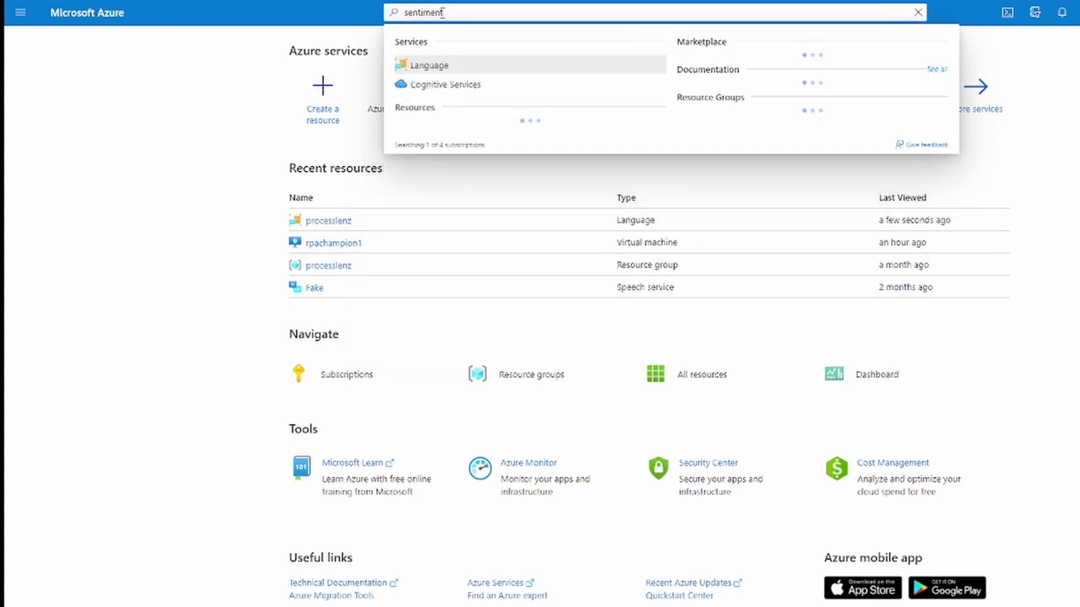
# Find 'sentiment' in the Actions pane and add the Text Analytics Sentiment action
pyautogui.write('s')
pyautogui.write('entimen')
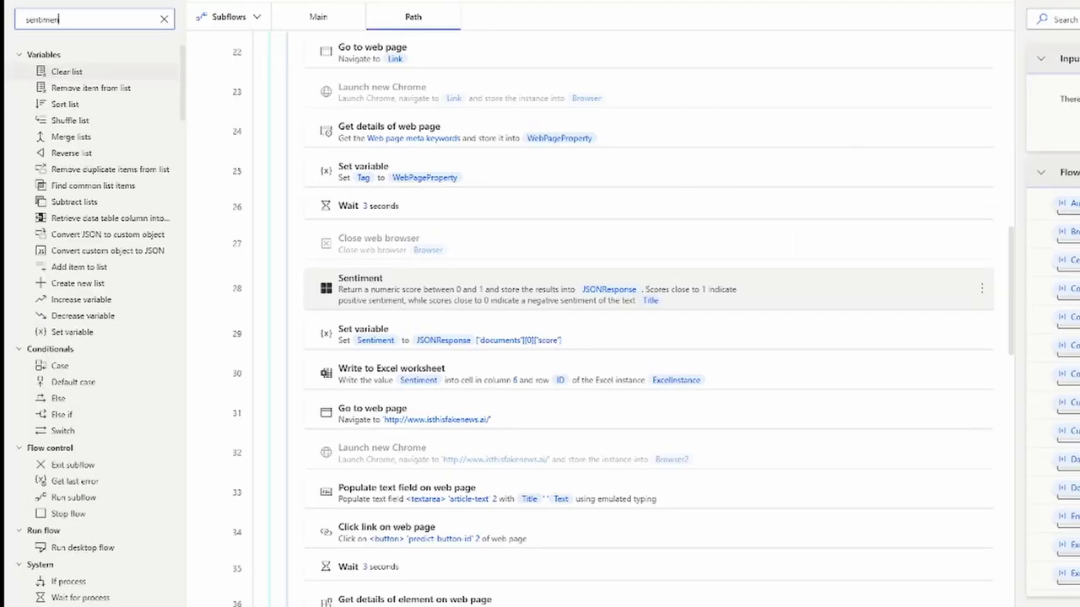
pyautogui.write('t')
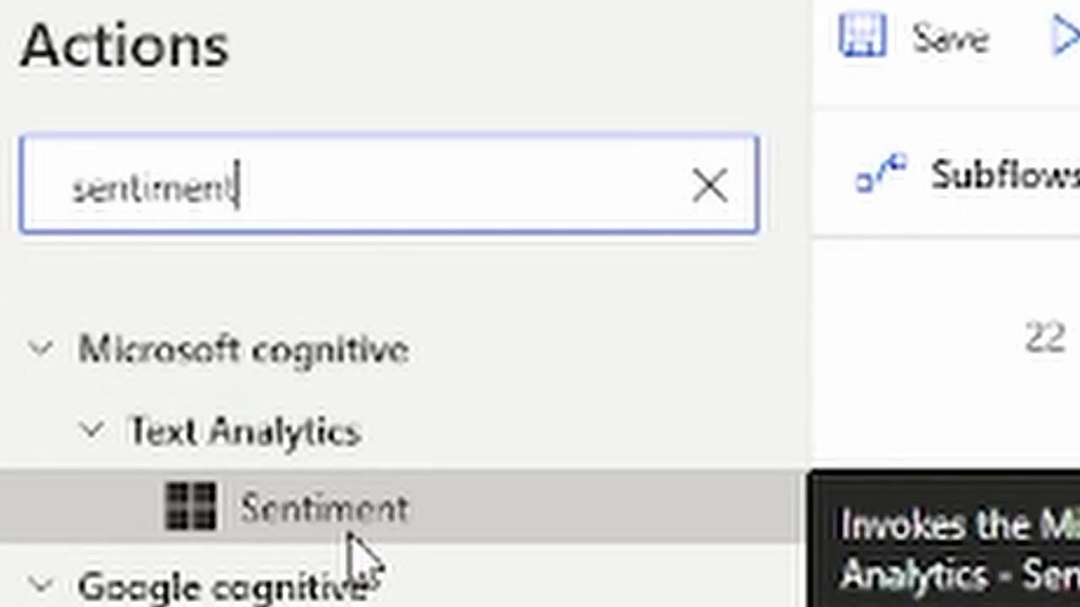
pyautogui.doubleClick(349, 535)
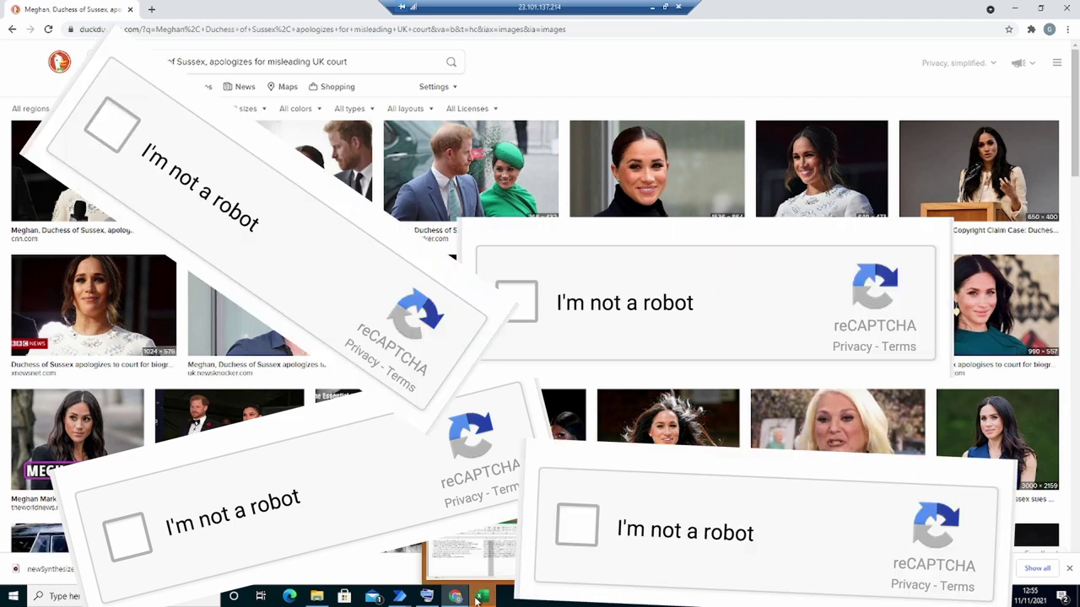
# Switch from the DuckDuckGo image results back to the Power Automate flow editor
pyautogui.click(475, 558)
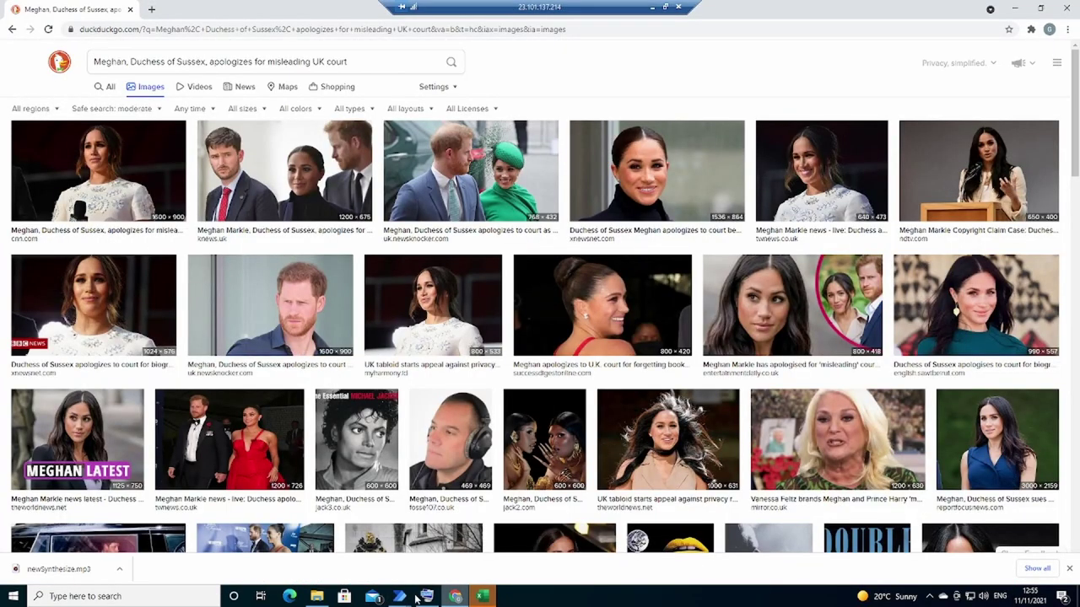
# Return to the flow editor, remove the row 5 breakpoint, and resume the run
pyautogui.moveTo(405, 597)
pyautogui.click(442, 559)
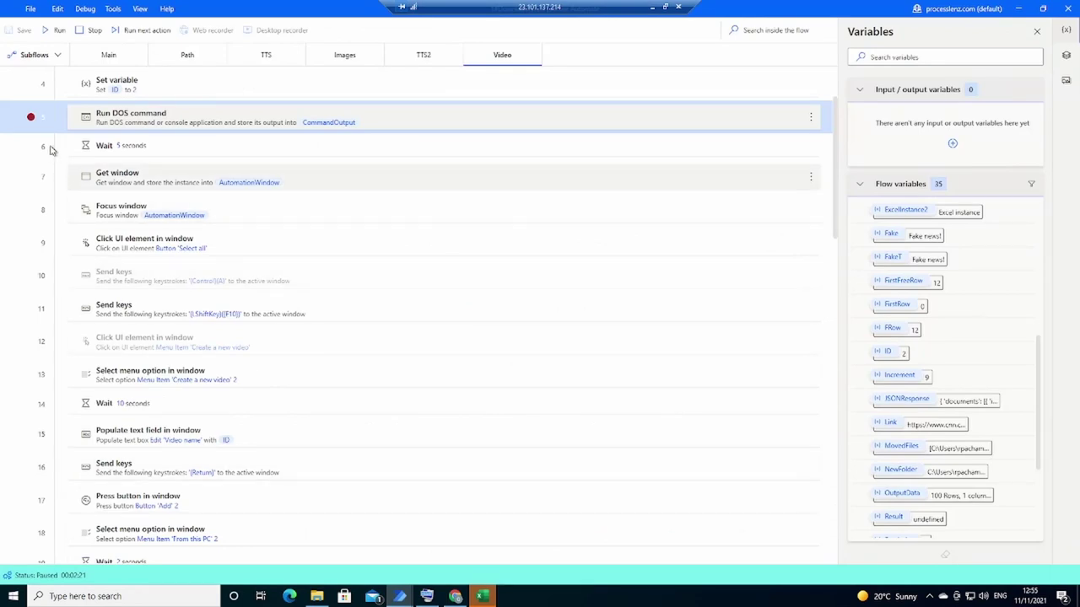
pyautogui.click(30, 117)
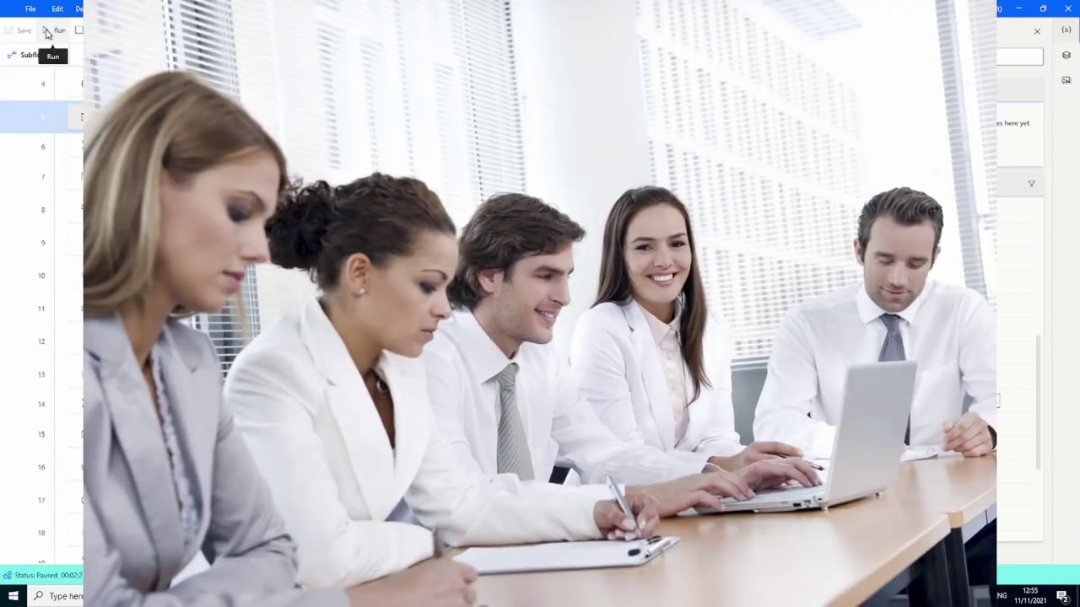
pyautogui.click(46, 32)
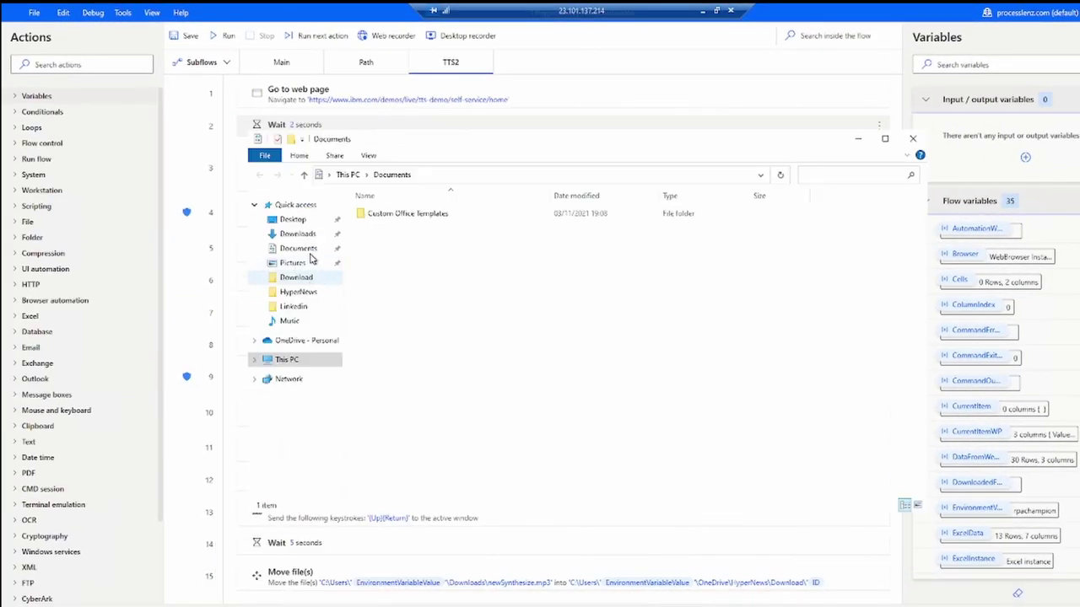
# Open the HyperNews folder and try News.xlsx, dismissing the file-in-use errors
pyautogui.click(297, 233)
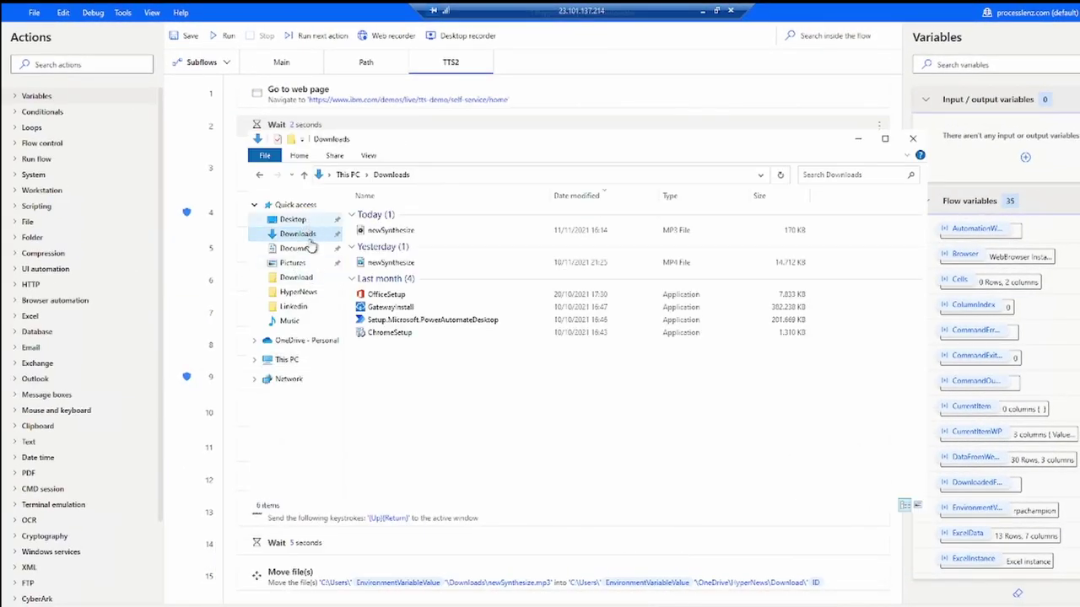
pyautogui.click(298, 291)
pyautogui.click(376, 226)
pyautogui.doubleClick(378, 227)
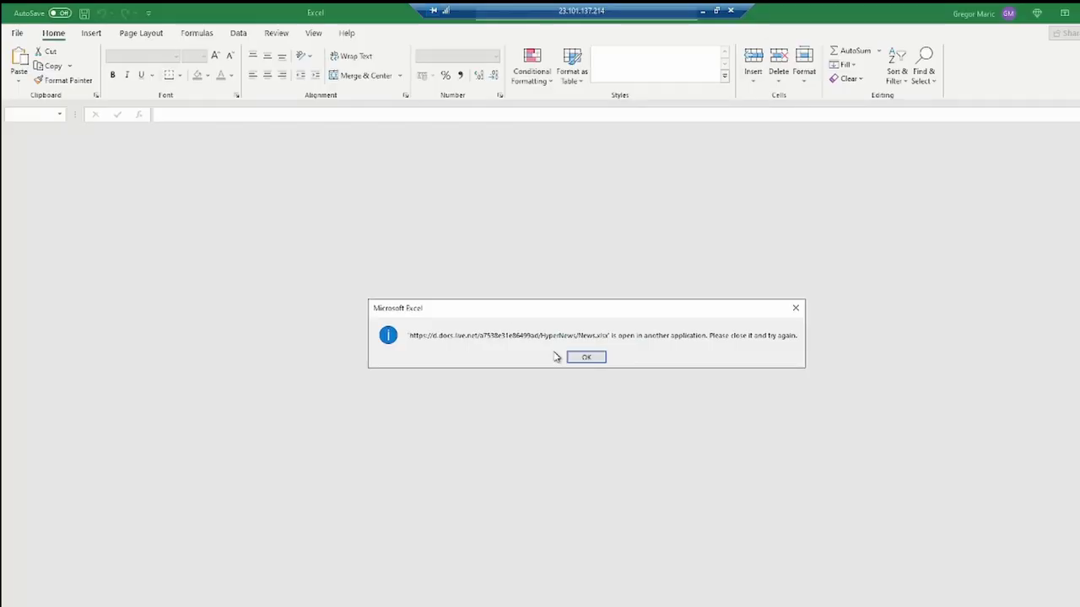
pyautogui.click(582, 359)
pyautogui.click(588, 366)
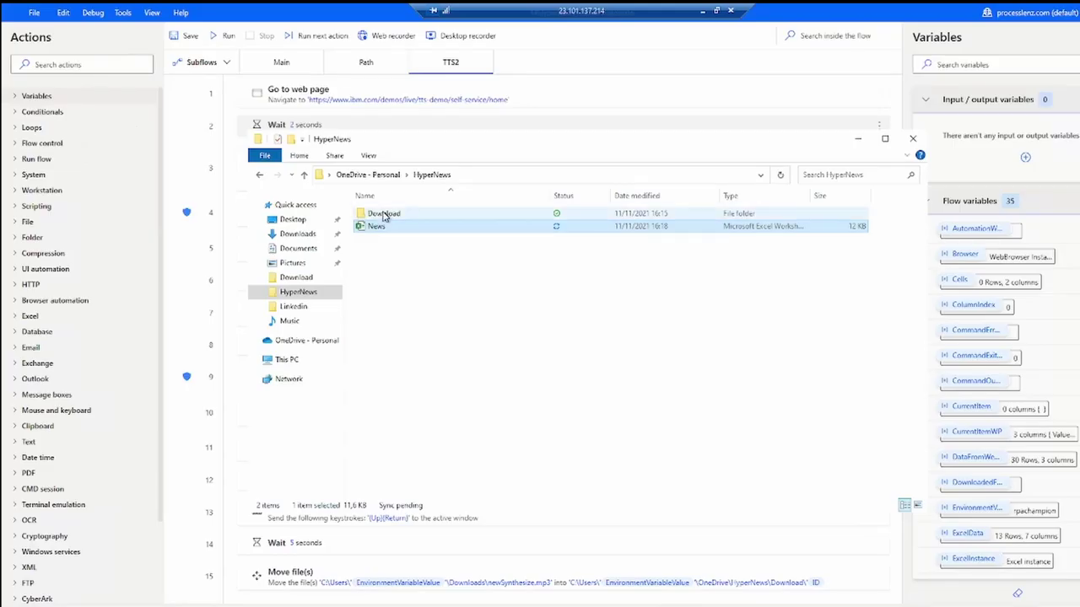
# Browse the Download folder and story folder 3, then return to Download
pyautogui.doubleClick(376, 214)
pyautogui.doubleClick(382, 226)
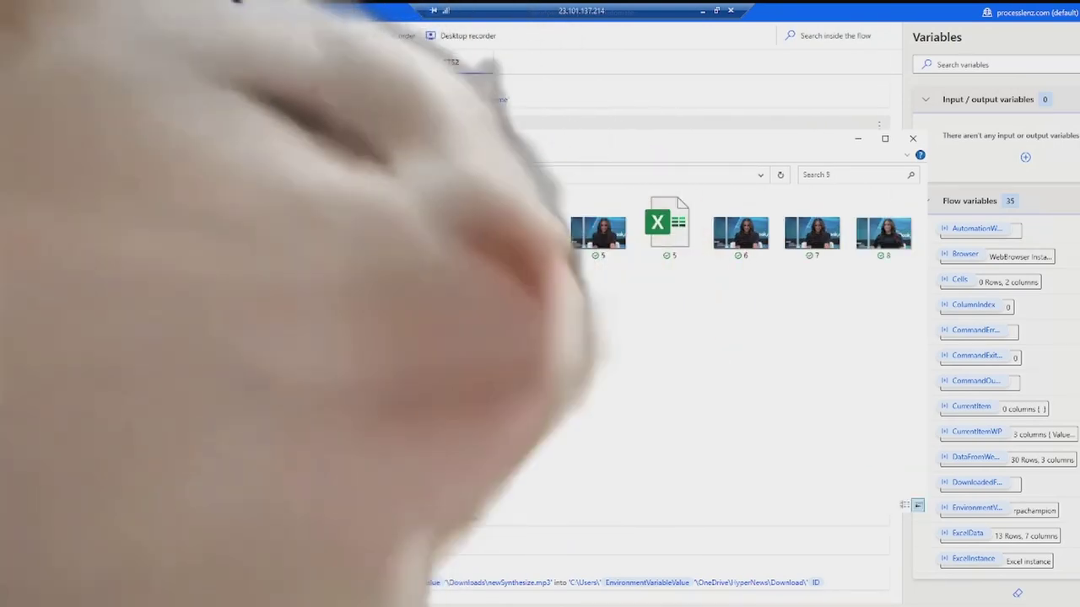
pyautogui.hotkey('alt', 'Up')
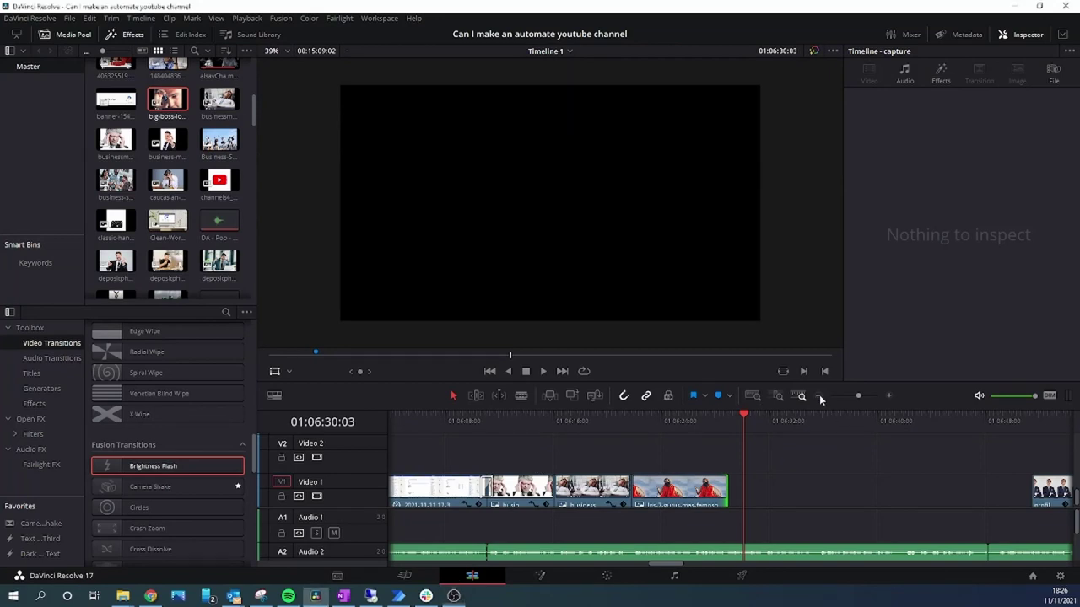
# Zoom out the timeline and play the news video from an earlier playhead position
pyautogui.click(818, 396)
pyautogui.click(406, 417)
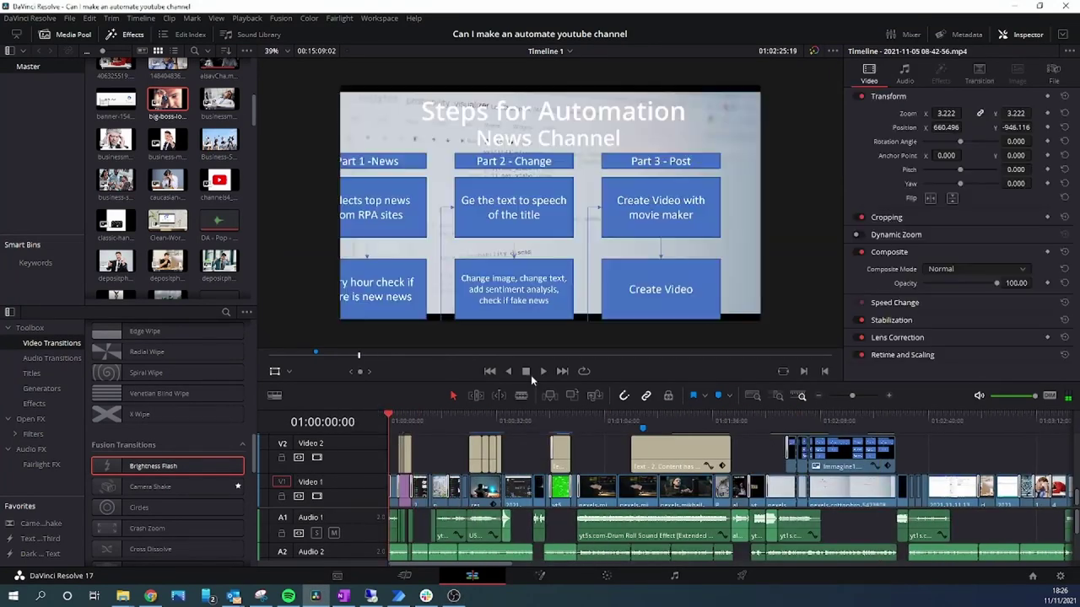
pyautogui.press('space')
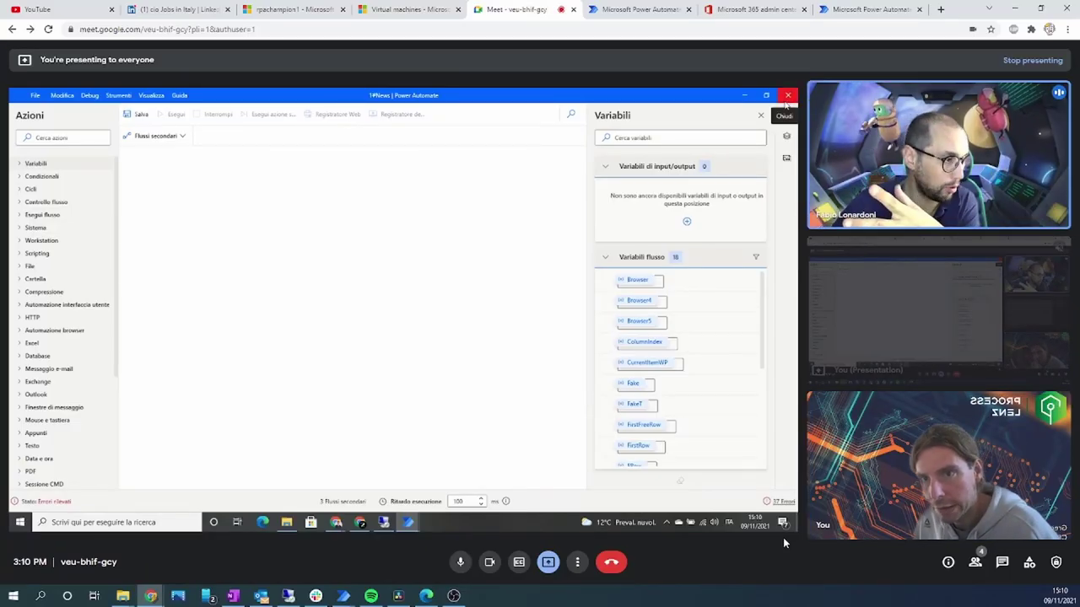
# Close the presented Power Automate flow window with its X button
pyautogui.click(787, 95)
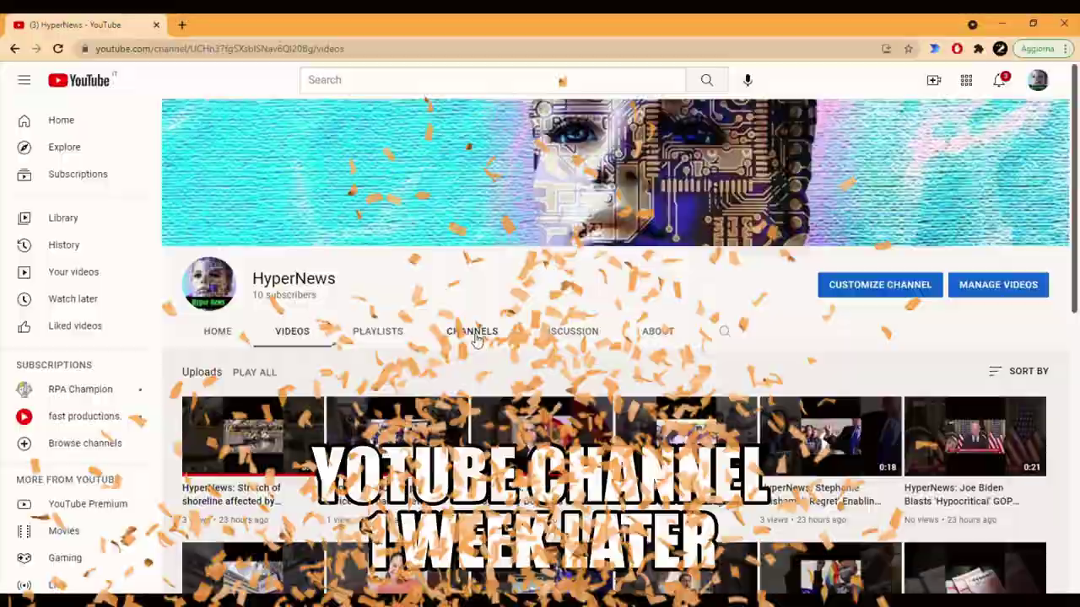
# Scroll down the HyperNews channel's YouTube Studio dashboard while its content loads
pyautogui.scroll(-5, 641, 385)
pyautogui.scroll(-5, 642, 385)
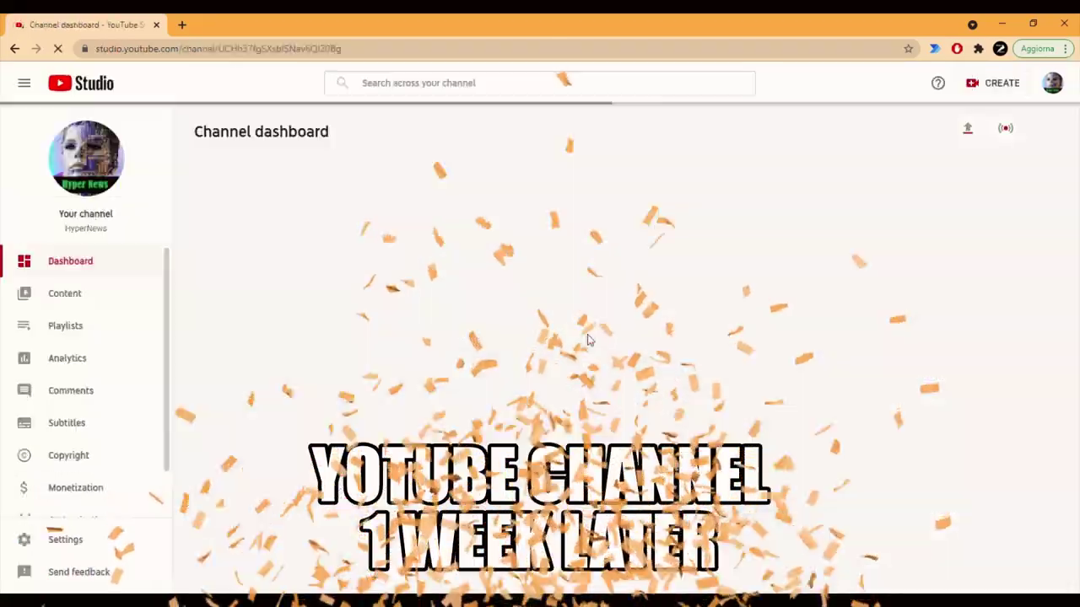